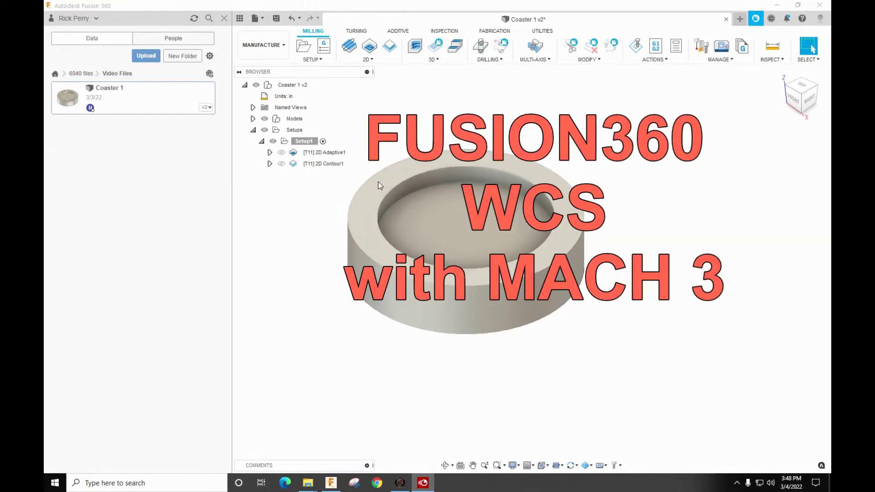
Step: Edit Setup1, trying other work origins and WCS offset 1, but keep offset 0
right_click(309, 142)
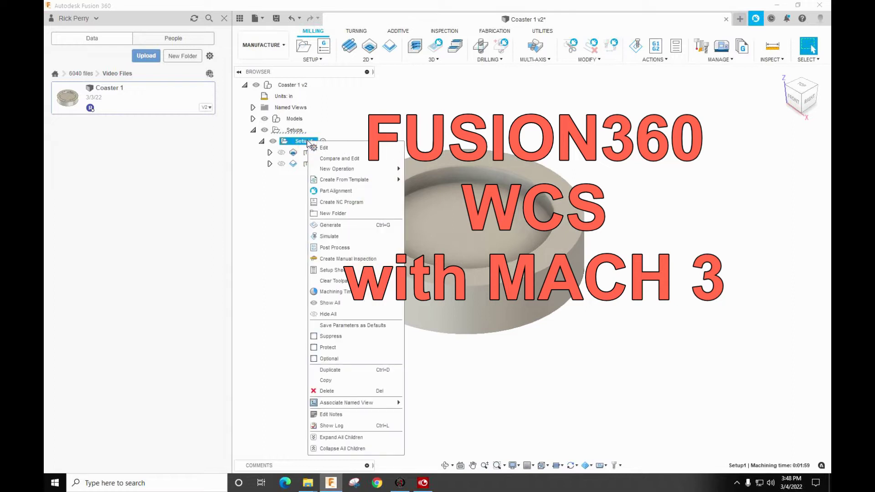
left_click(325, 148)
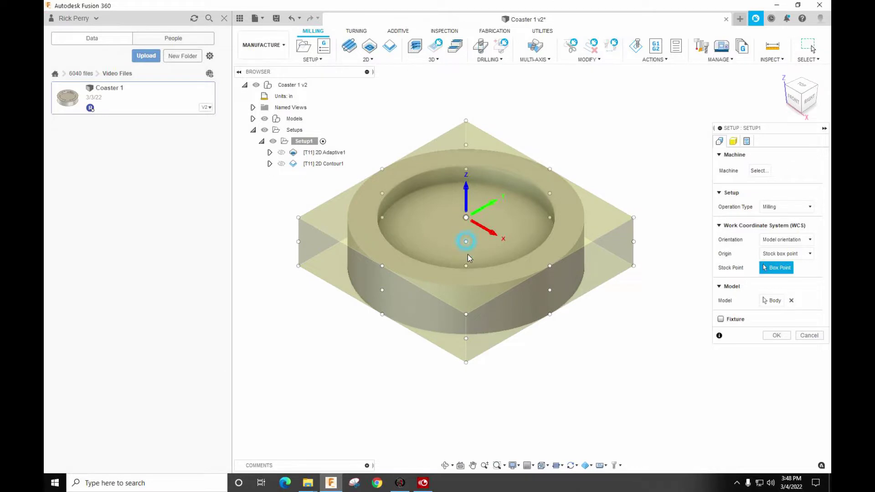
left_click(466, 169)
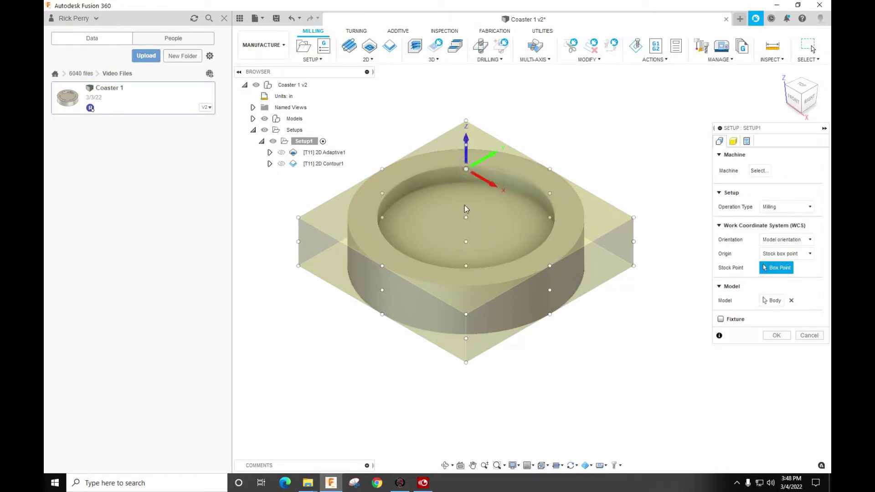
left_click(467, 217)
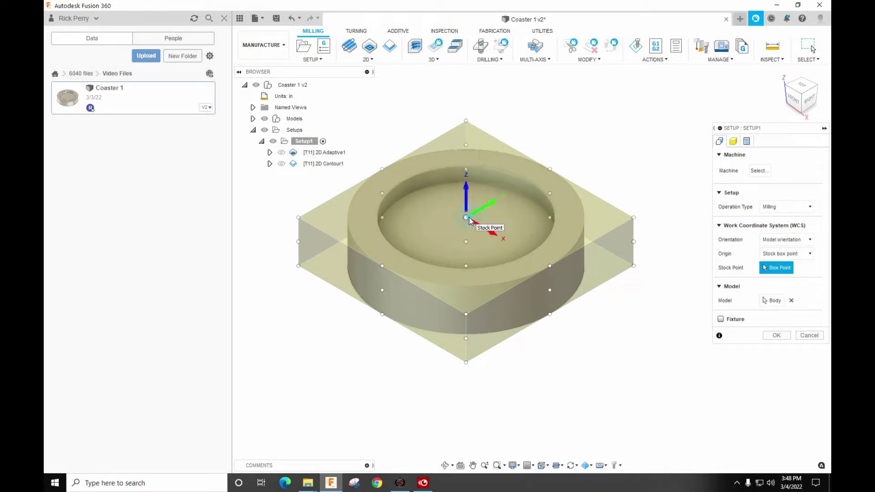
left_click(747, 141)
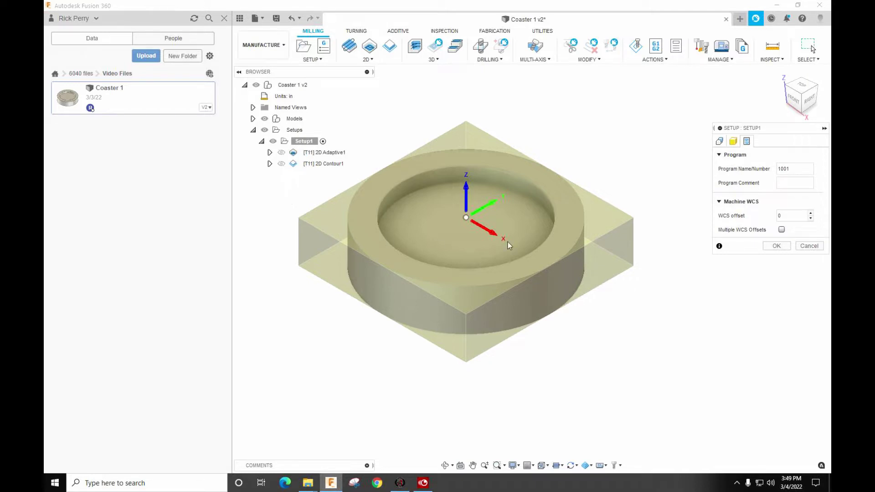
left_click(810, 212)
left_click(810, 218)
left_click(776, 246)
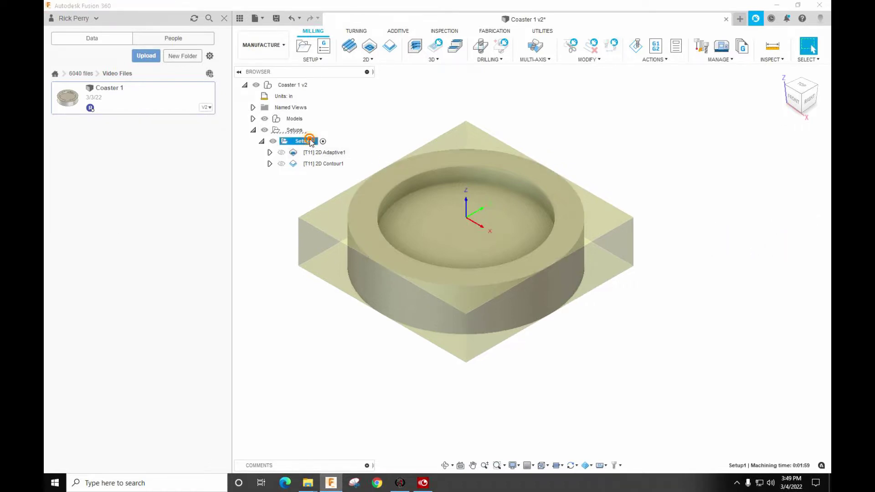
Step: Post Setup1 as NCProgram16, overwriting the existing Coaster 1.tap
right_click(311, 142)
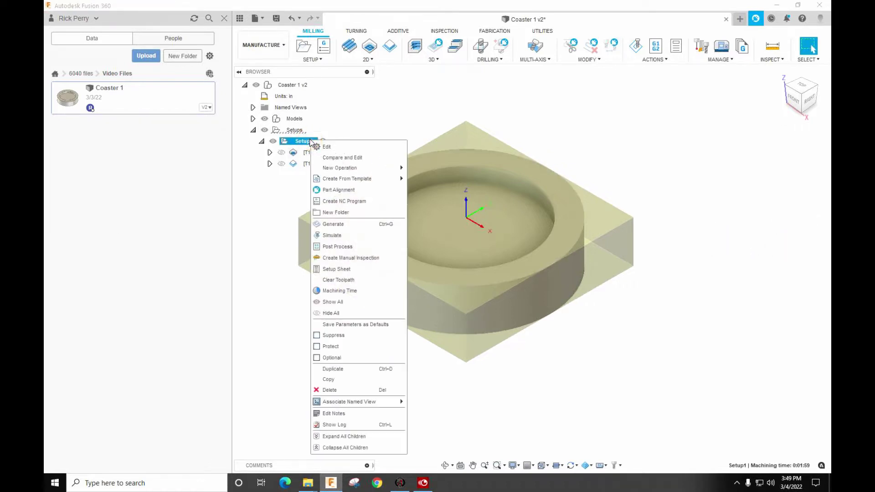
left_click(333, 246)
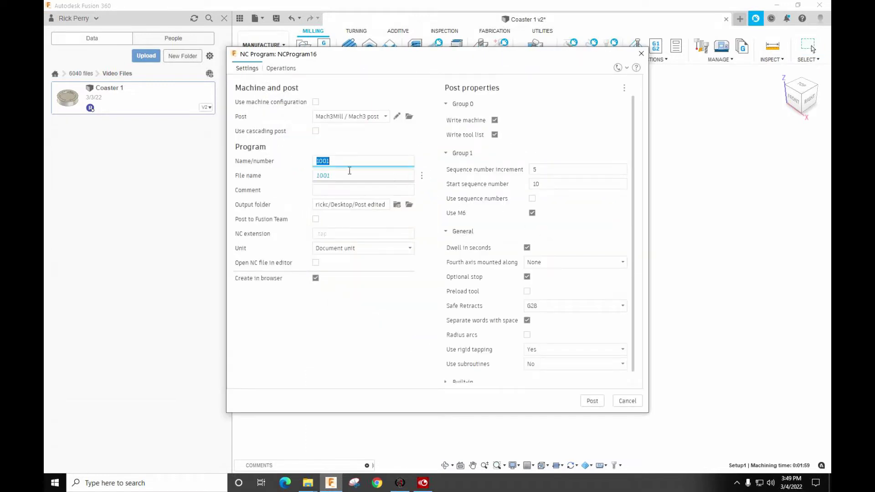
type("Clo")
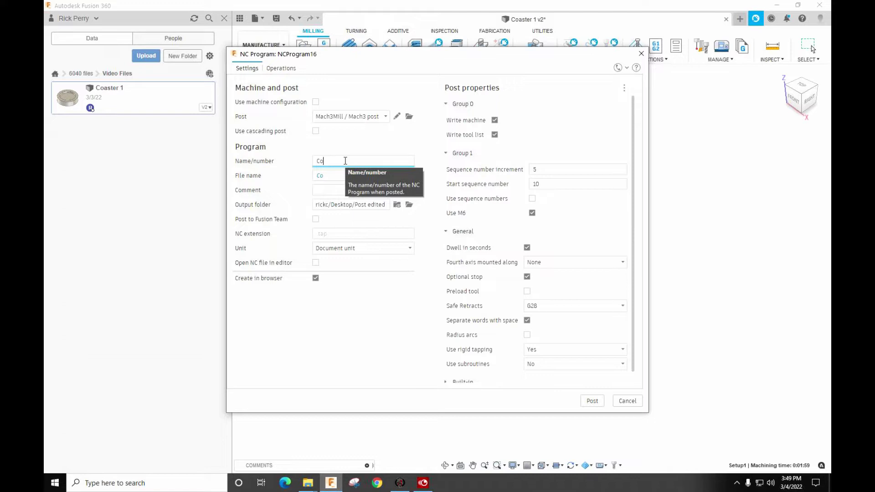
key("Return")
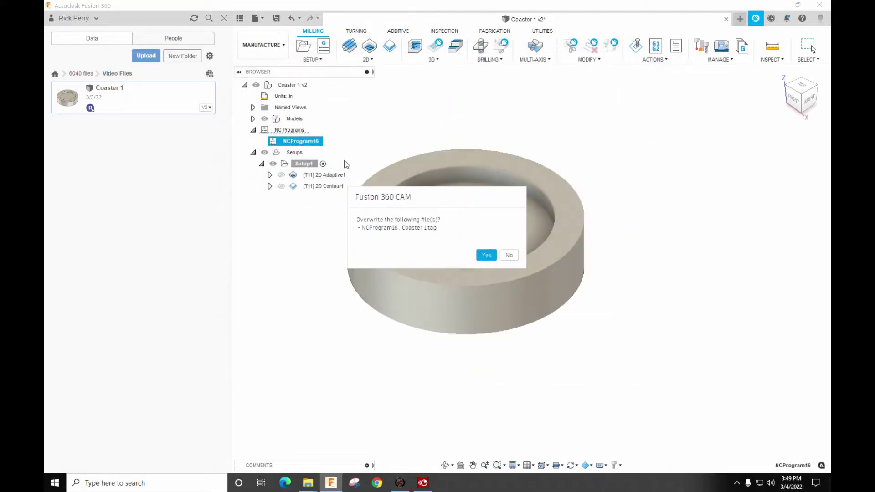
left_click(487, 255)
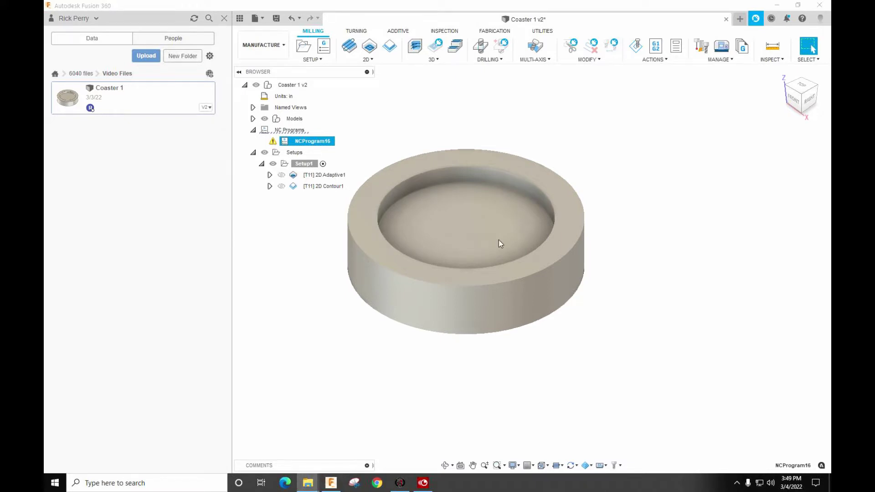
Step: Review NCProgram16's posting warnings and confirm the G-code uses the G54 offset
left_click(272, 142)
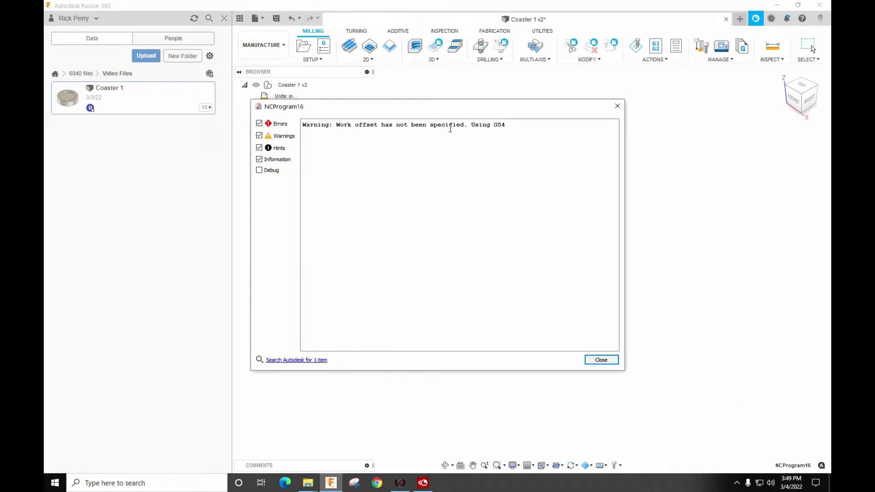
left_click(617, 105)
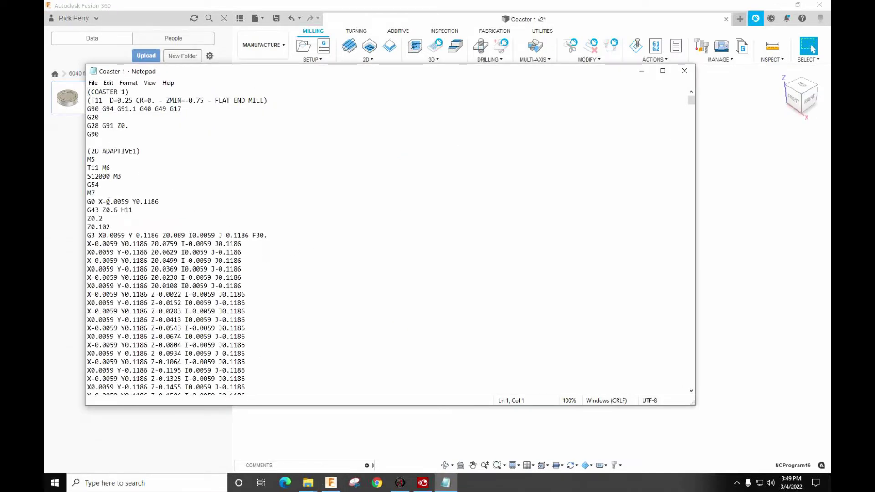
double_click(95, 185)
left_click(685, 70)
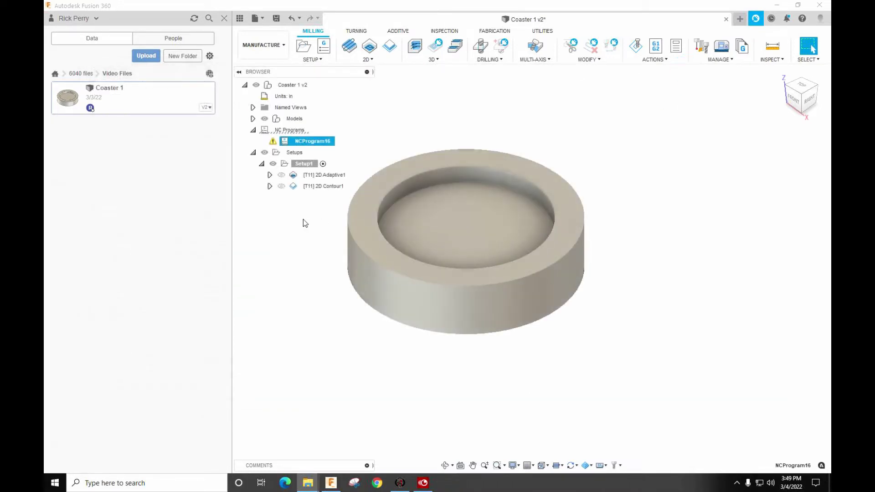
Step: Raise Setup1's WCS offset to 1 in its post process settings
right_click(301, 163)
left_click(325, 168)
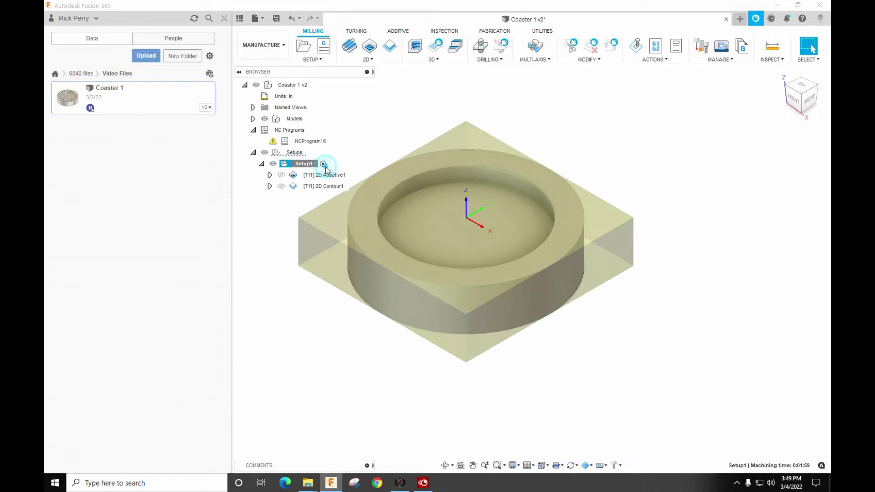
left_click(746, 141)
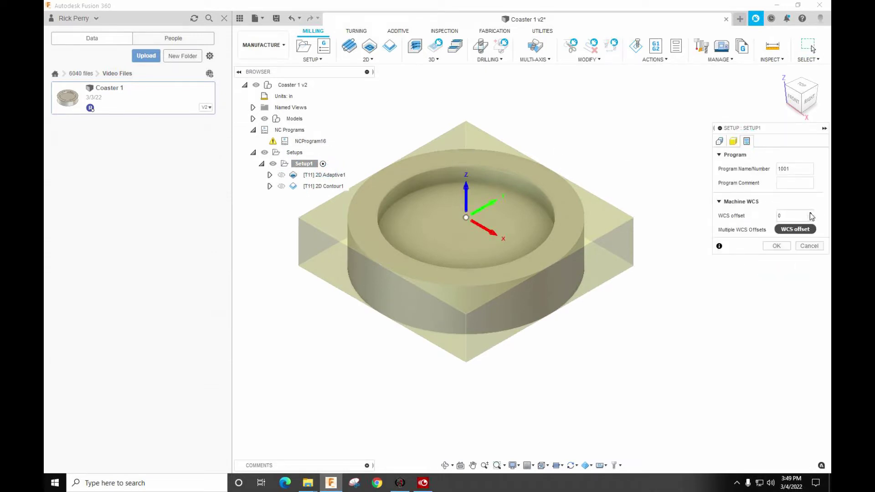
left_click(810, 213)
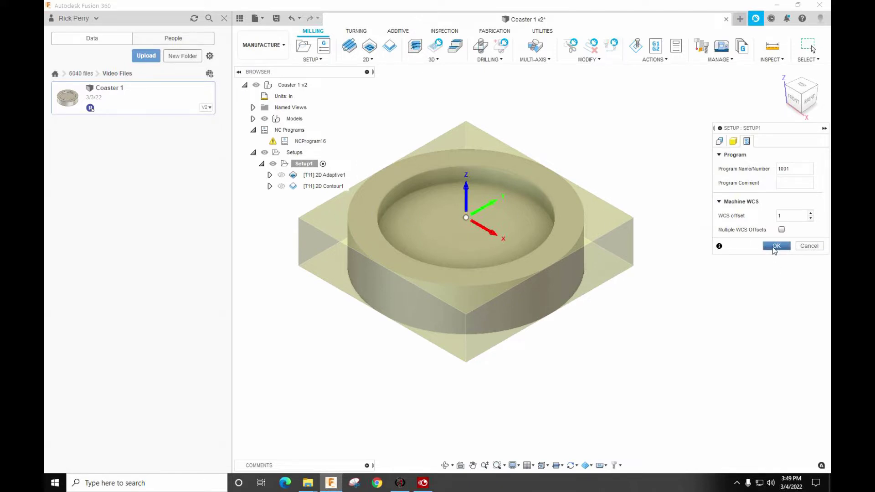
left_click(777, 246)
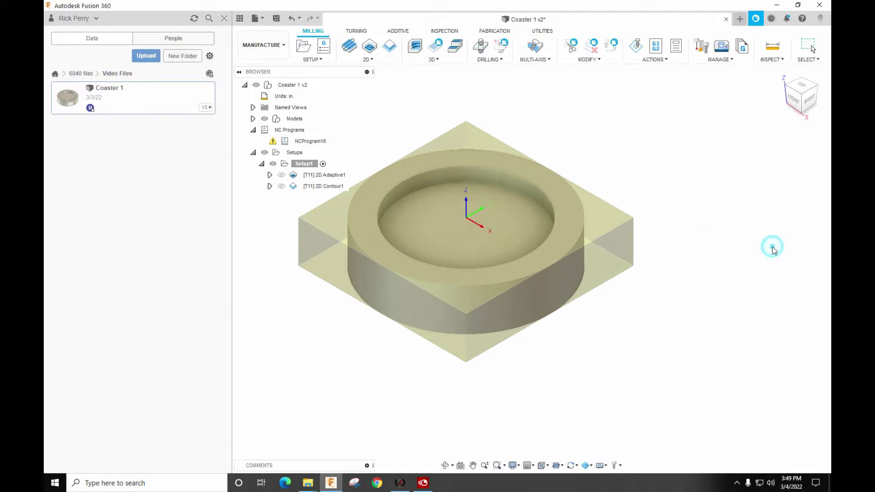
Step: Repost Setup1 over Coaster 1.tap and check the code still calls G54
right_click(293, 164)
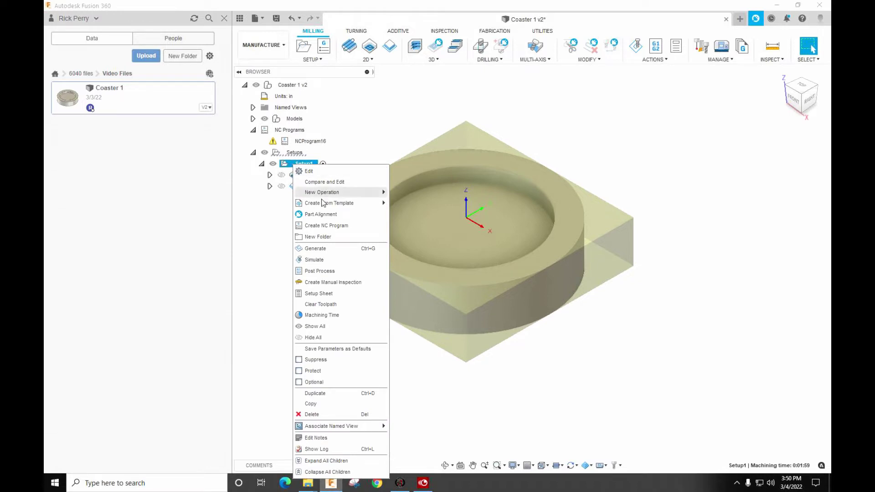
left_click(318, 271)
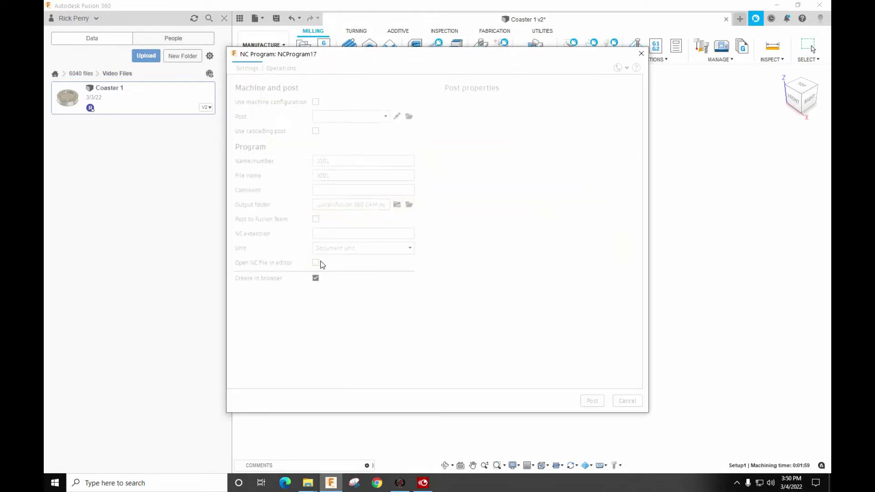
type("Coaster")
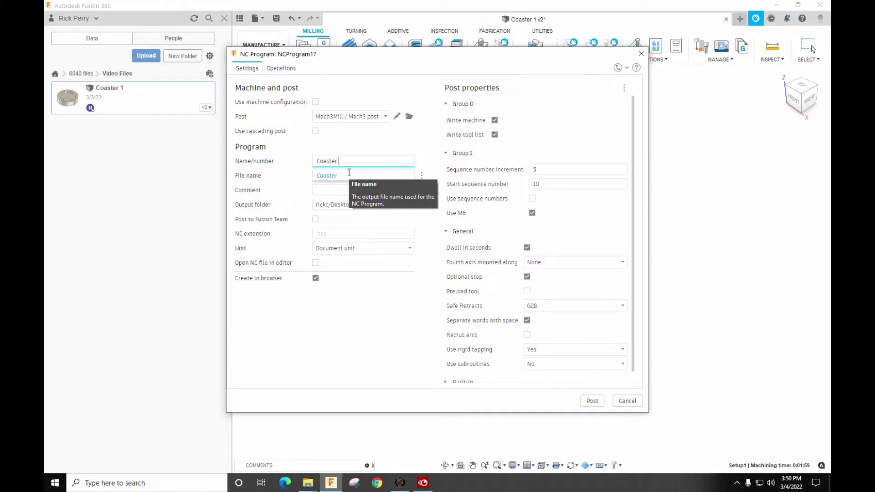
key("Return")
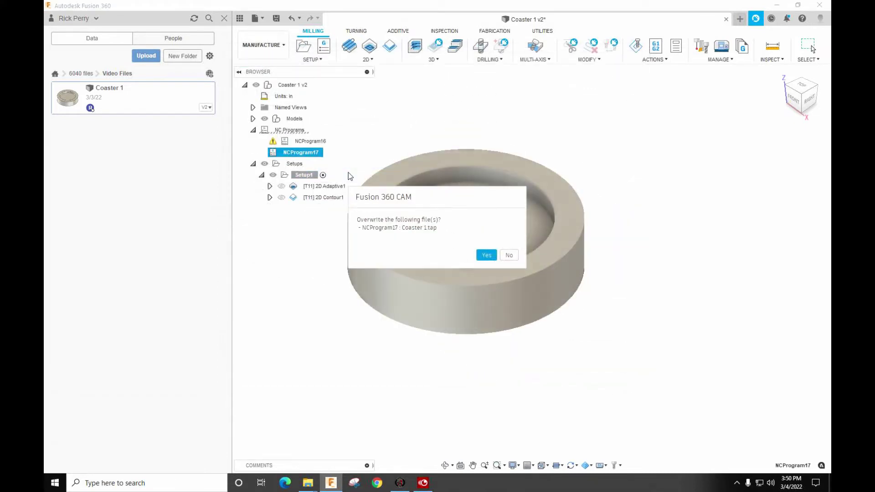
left_click(486, 254)
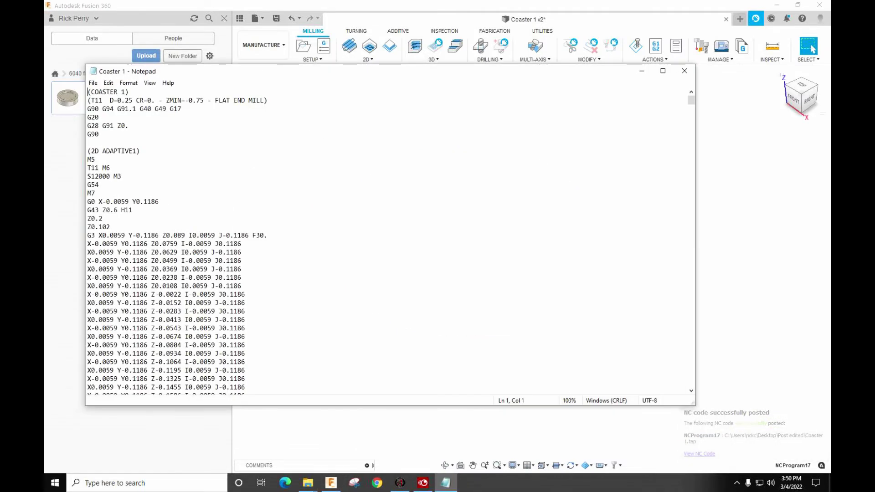
left_click_drag(103, 187, 86, 185)
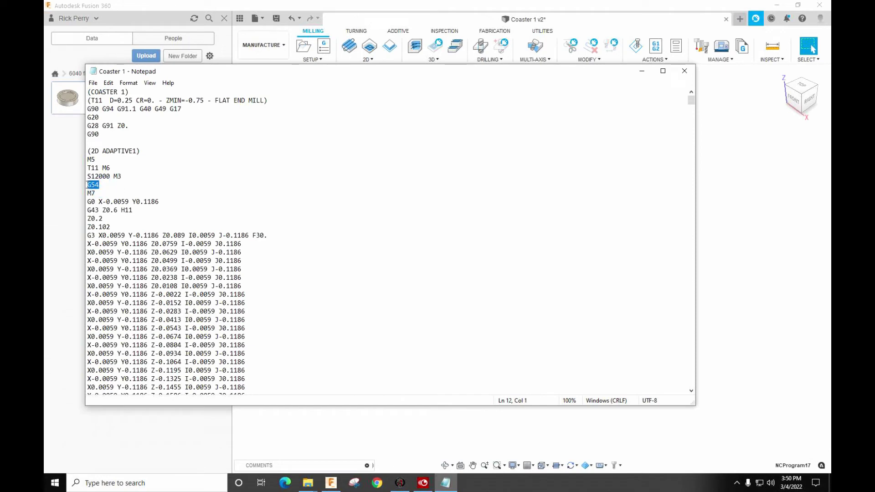
left_click(684, 70)
Step: Increase Setup1's WCS offset value in its post process settings
right_click(305, 175)
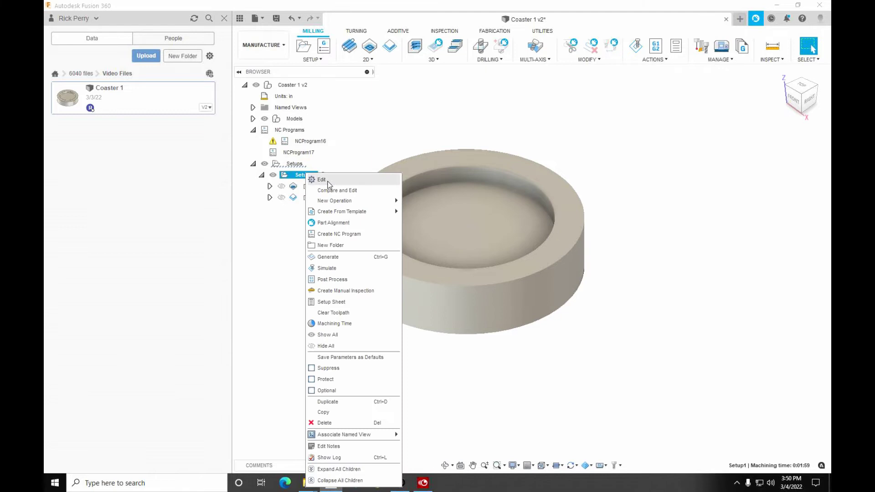
left_click(319, 180)
left_click(746, 141)
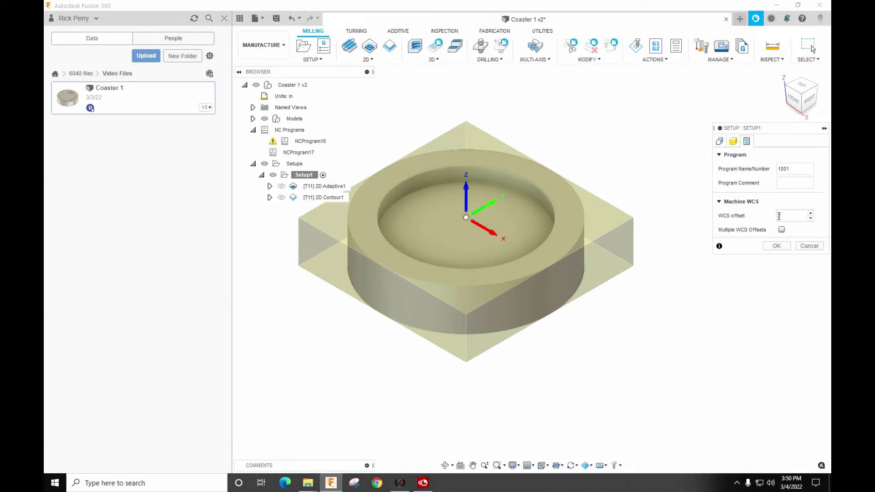
left_click(811, 213)
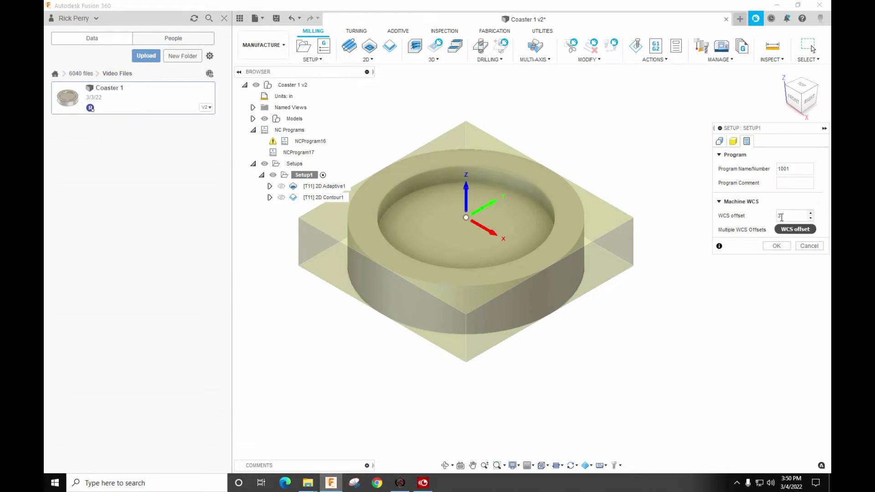
left_click(777, 246)
Step: Post Setup1 as Coaster 1, overwriting the file, and verify G56 in the code
right_click(303, 177)
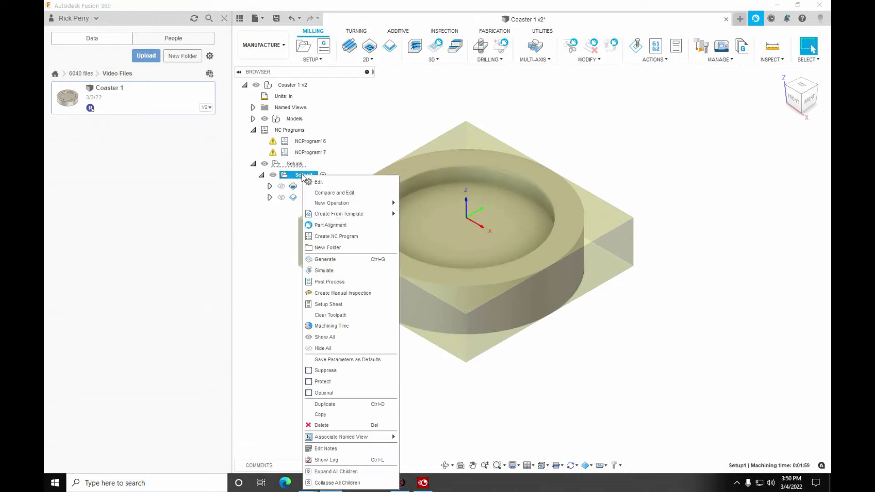
left_click(323, 282)
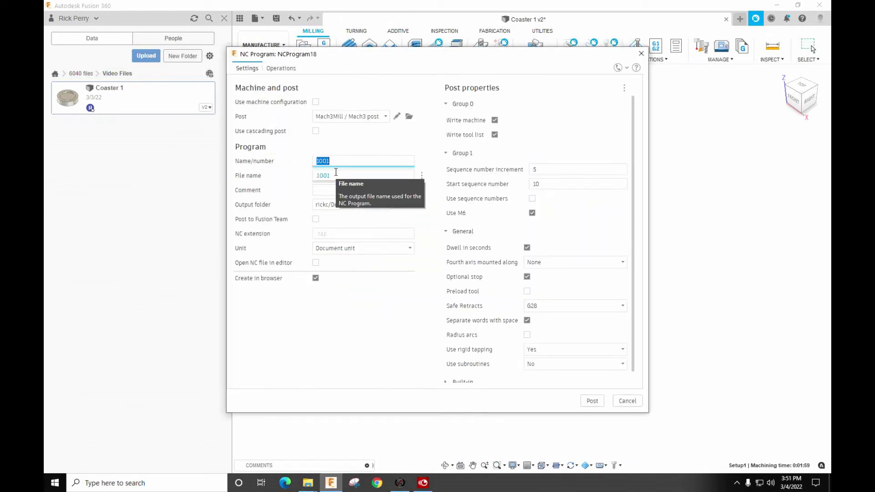
type("Coaster 1")
key("Return")
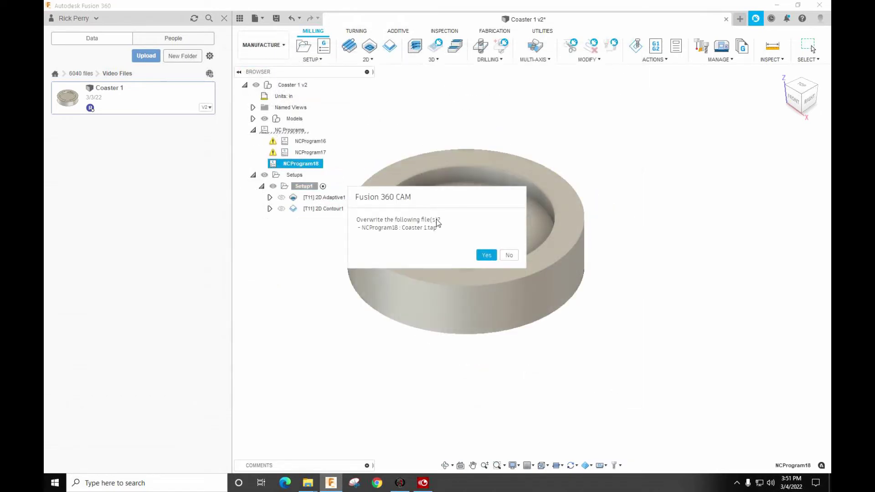
left_click(486, 254)
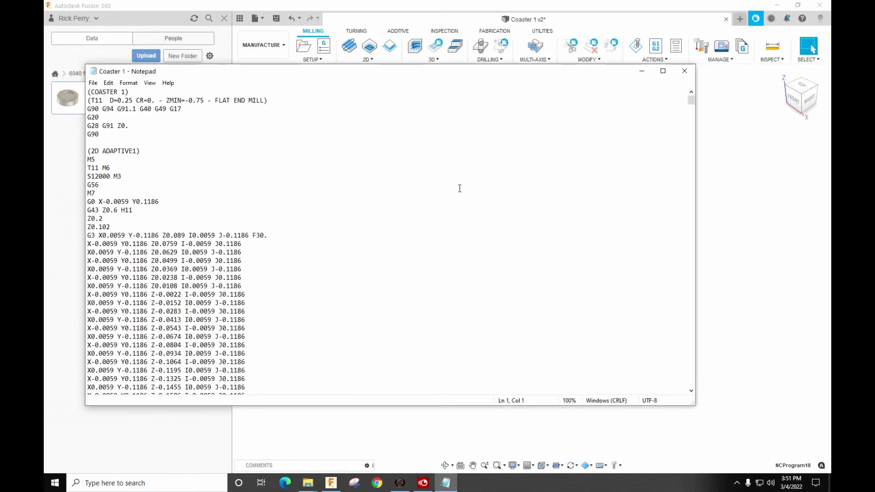
left_click_drag(98, 186, 88, 185)
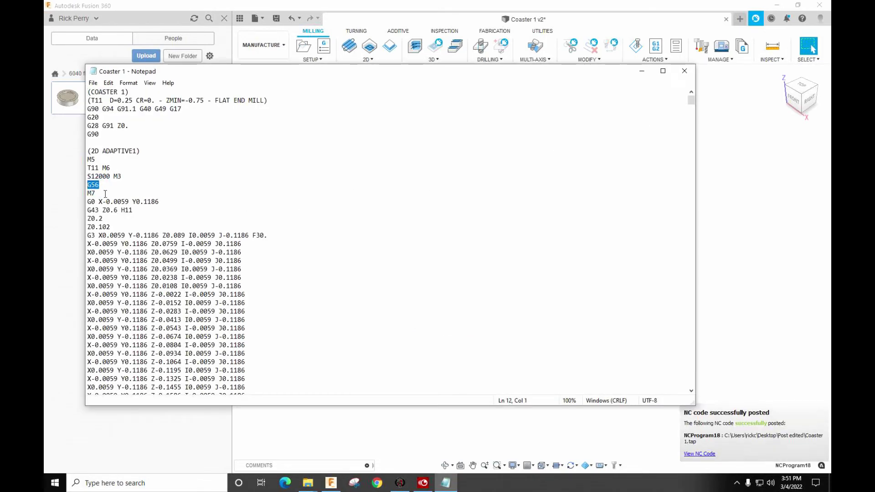
Step: Enter WCS offset 3 in Setup1's post process settings, then bring Mach3 CNC forward
left_click(684, 70)
right_click(313, 189)
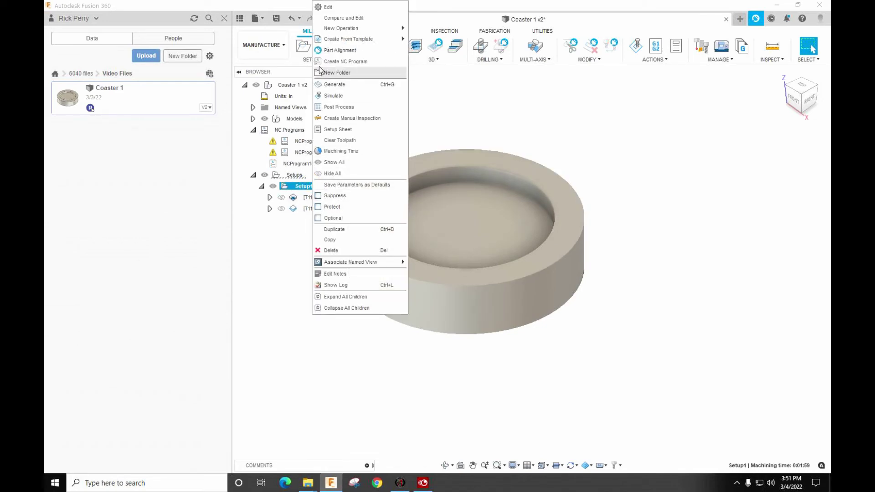
left_click(335, 7)
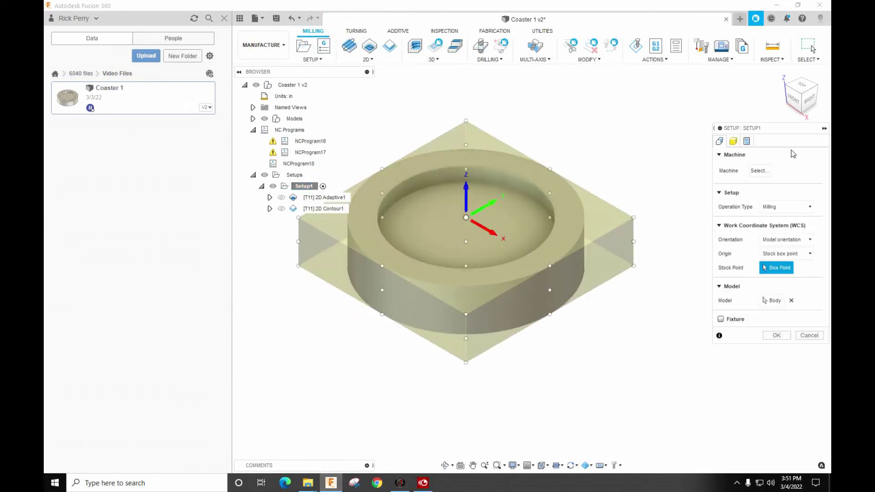
left_click(747, 141)
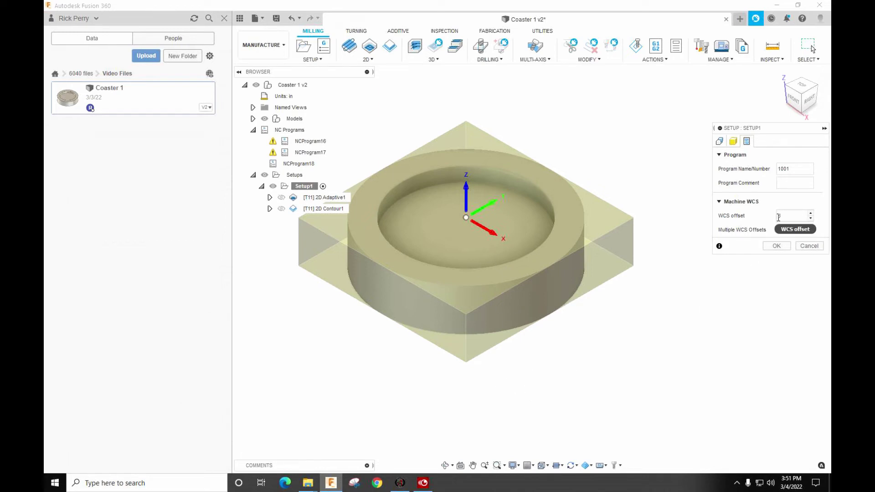
type("3")
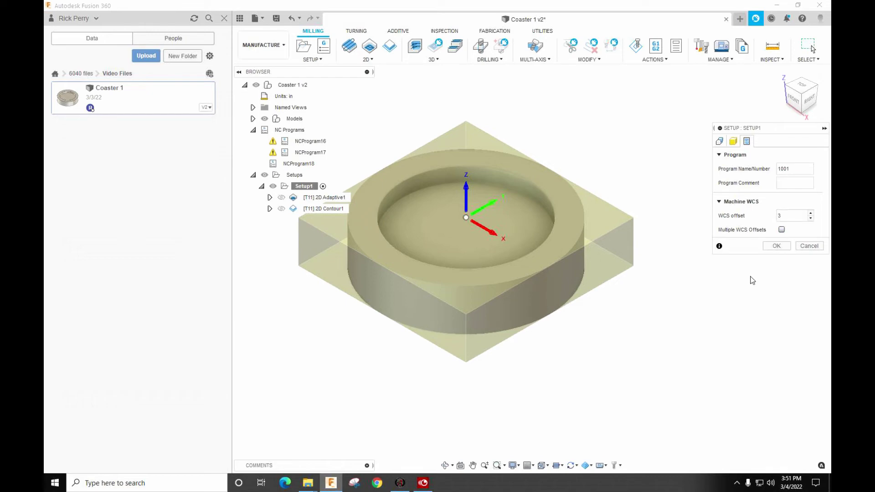
left_click(399, 483)
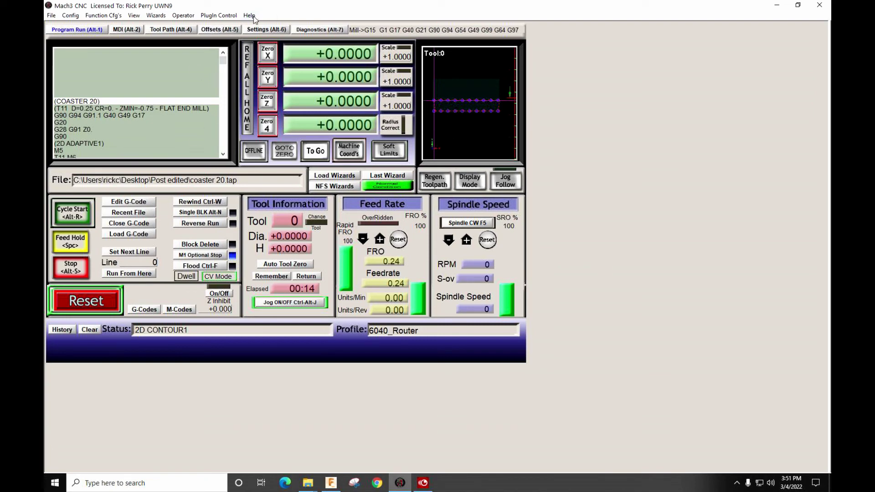
Step: On Mach3's work offsets page, activate fixture 3 (G56), then return to Fusion 360
left_click(219, 29)
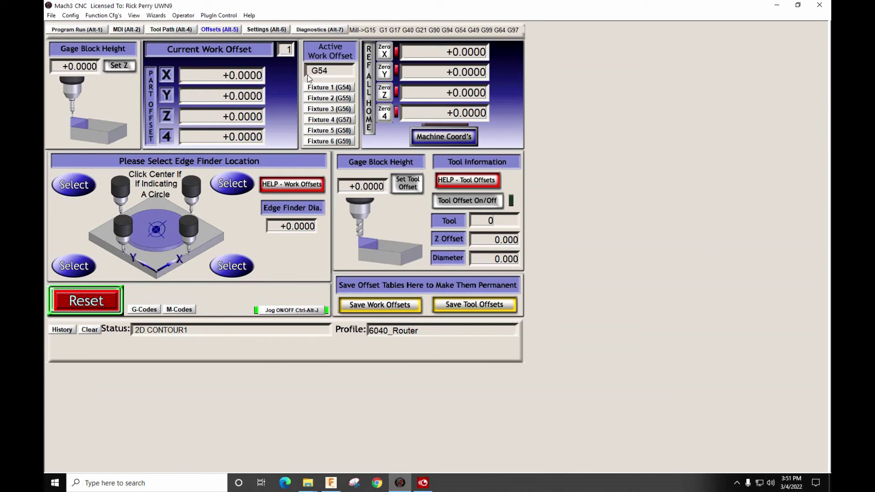
left_click(321, 109)
left_click(336, 483)
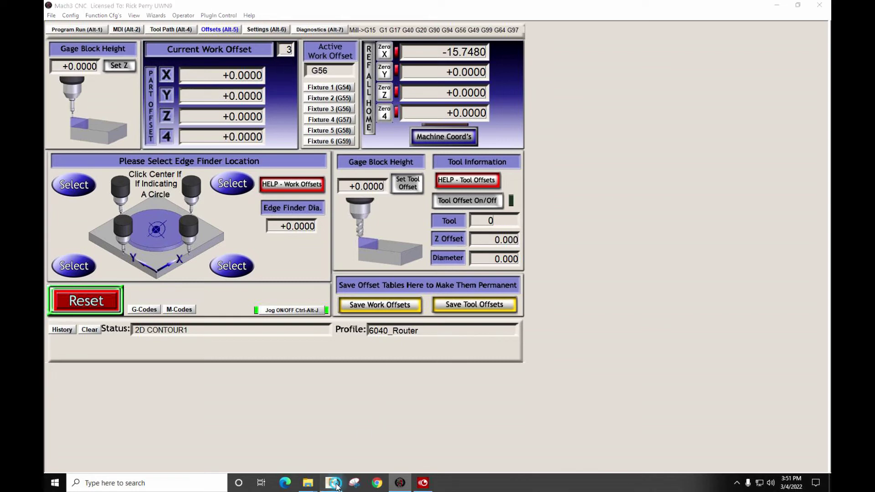